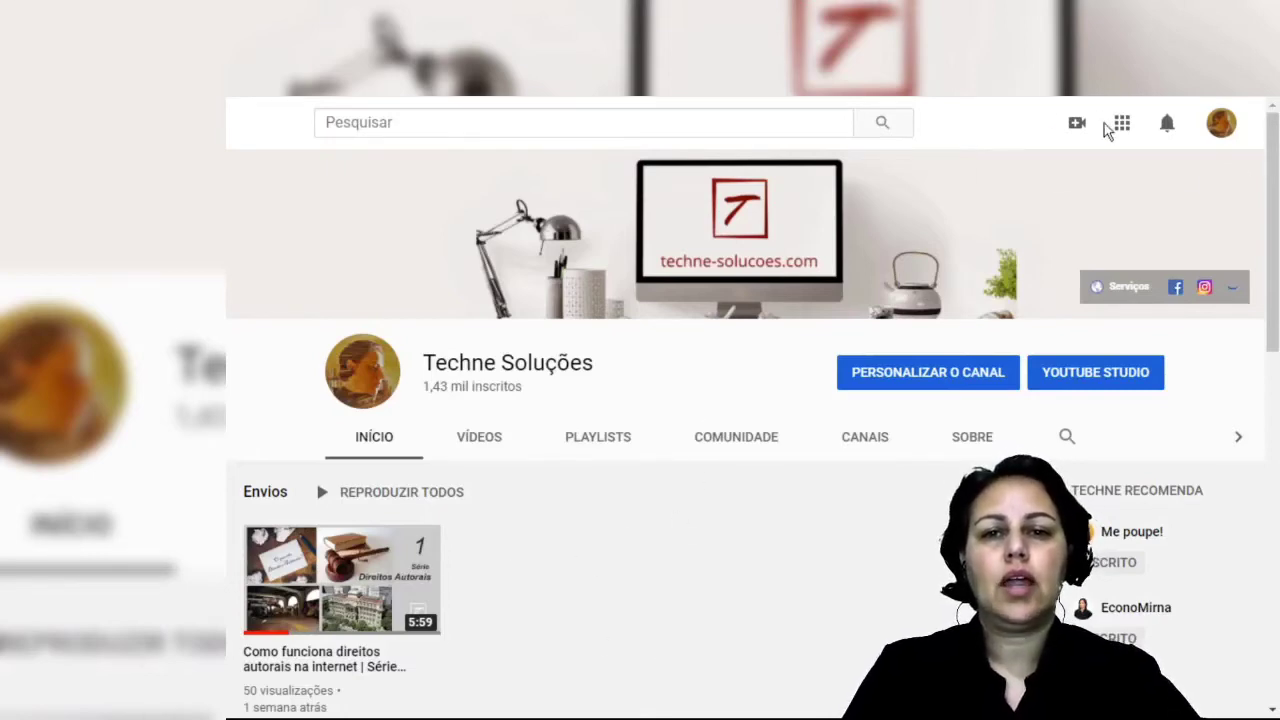
# Open YouTube Studio's live streaming dashboard and look over the settings of the immediate broadcast
pyautogui.click(1078, 125)
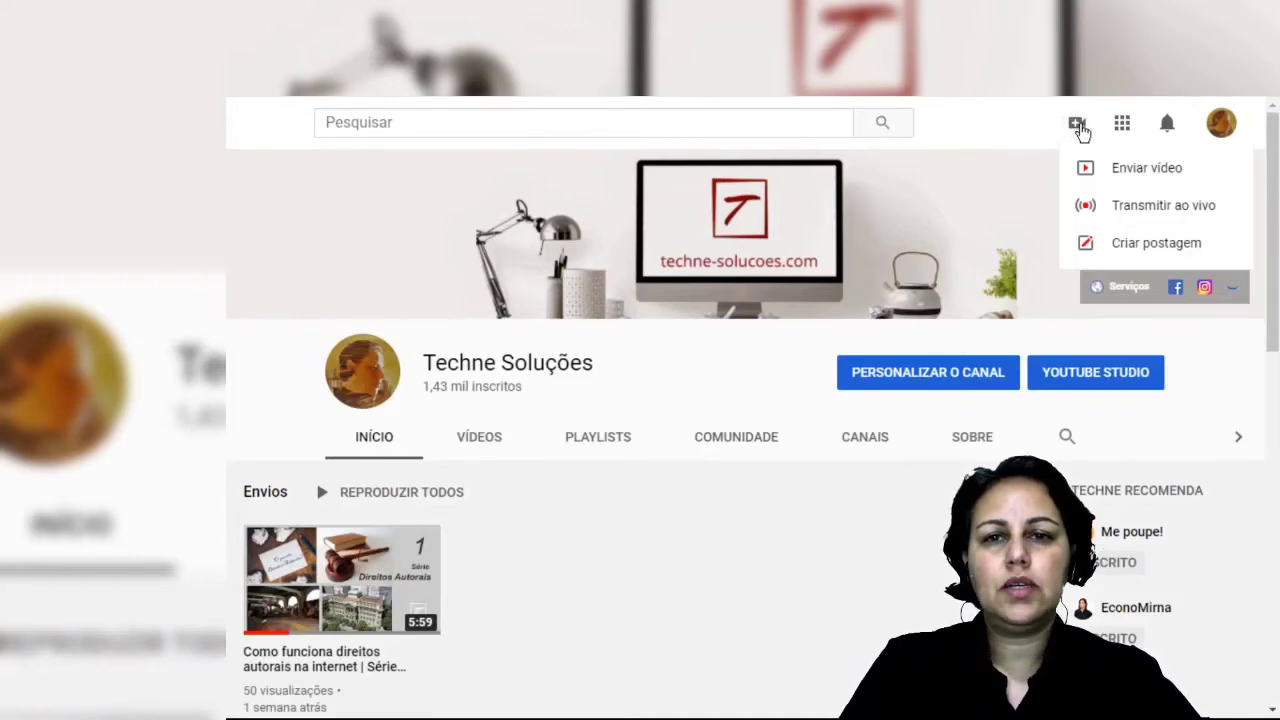
pyautogui.click(1134, 222)
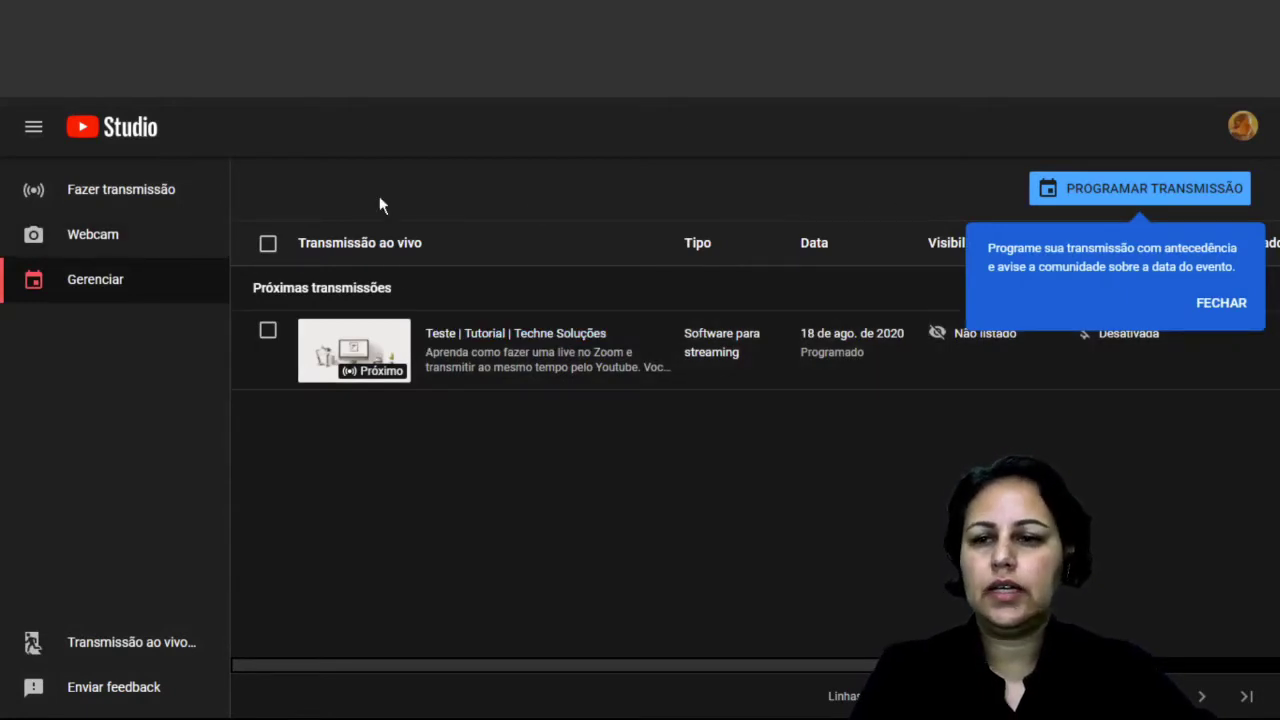
pyautogui.click(105, 199)
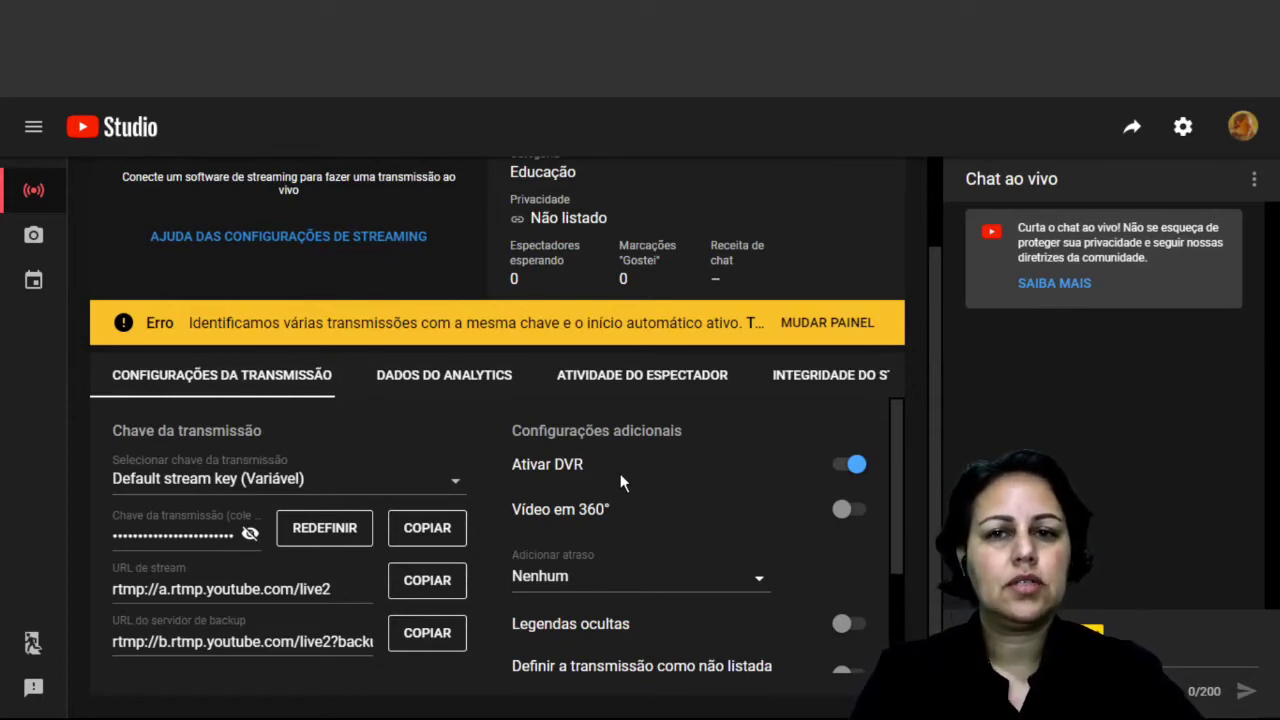
pyautogui.scroll(1, 694, 484)
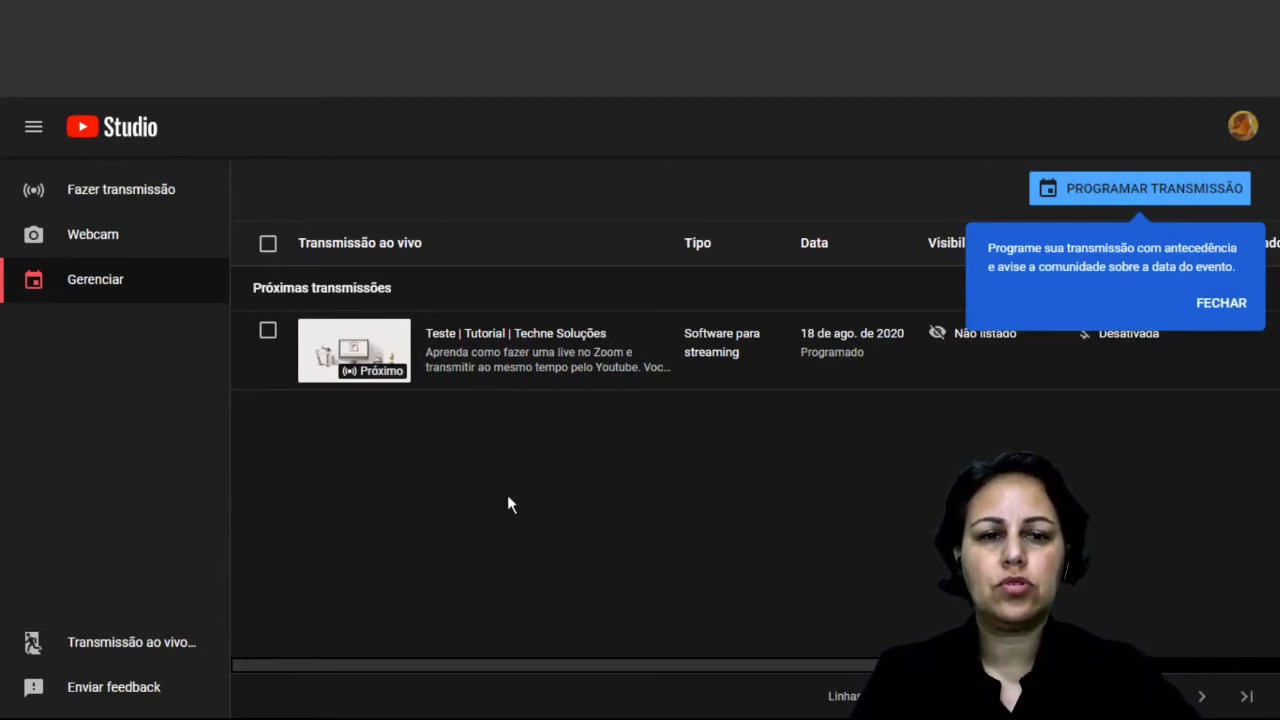
# Schedule a new stream without reusing earlier settings and title it "Teste | Tutorial | Techne Soluções"
pyautogui.click(1104, 201)
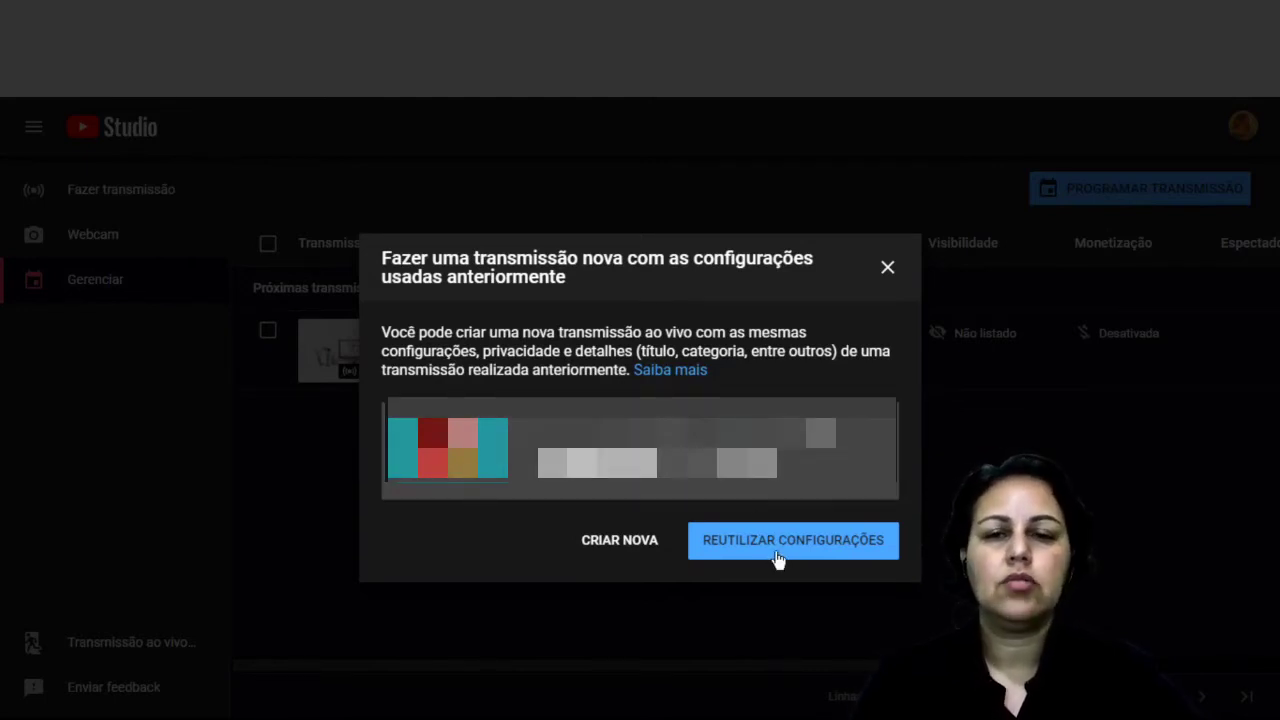
pyautogui.click(612, 545)
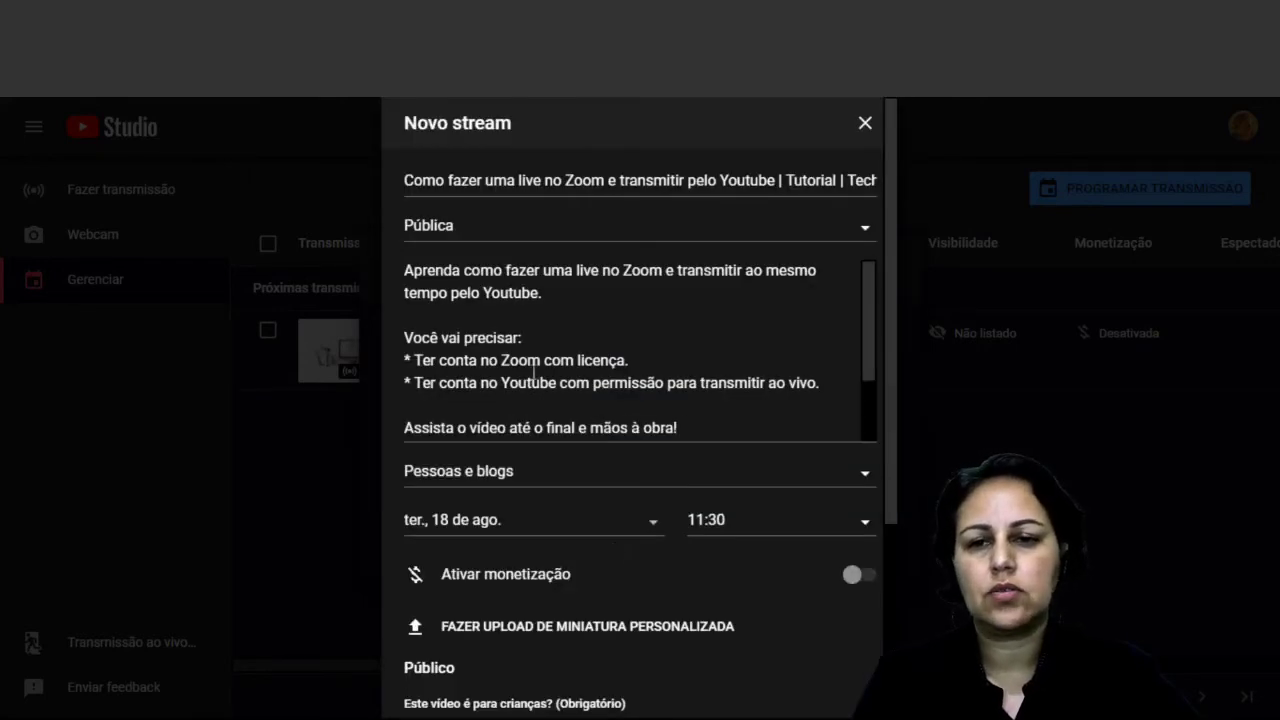
pyautogui.moveTo(406, 178); pyautogui.dragTo(782, 180)
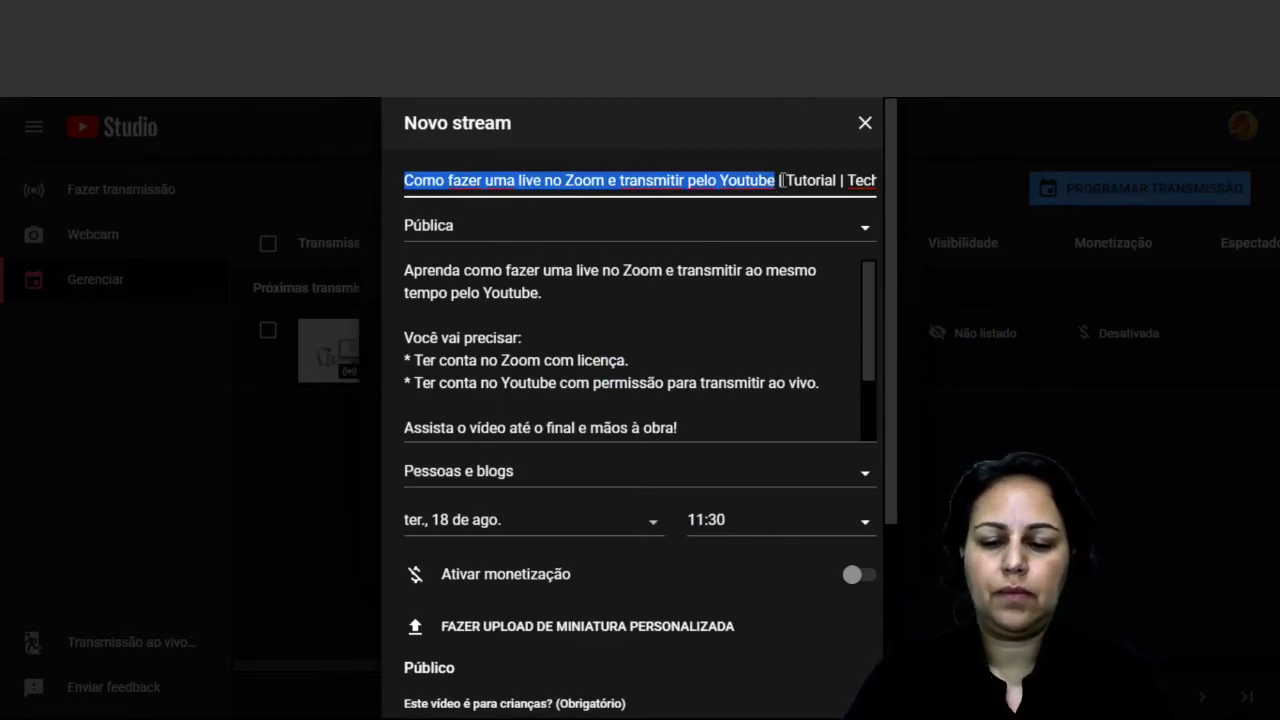
pyautogui.write('Teste | Tutorial | Techne Soluções')
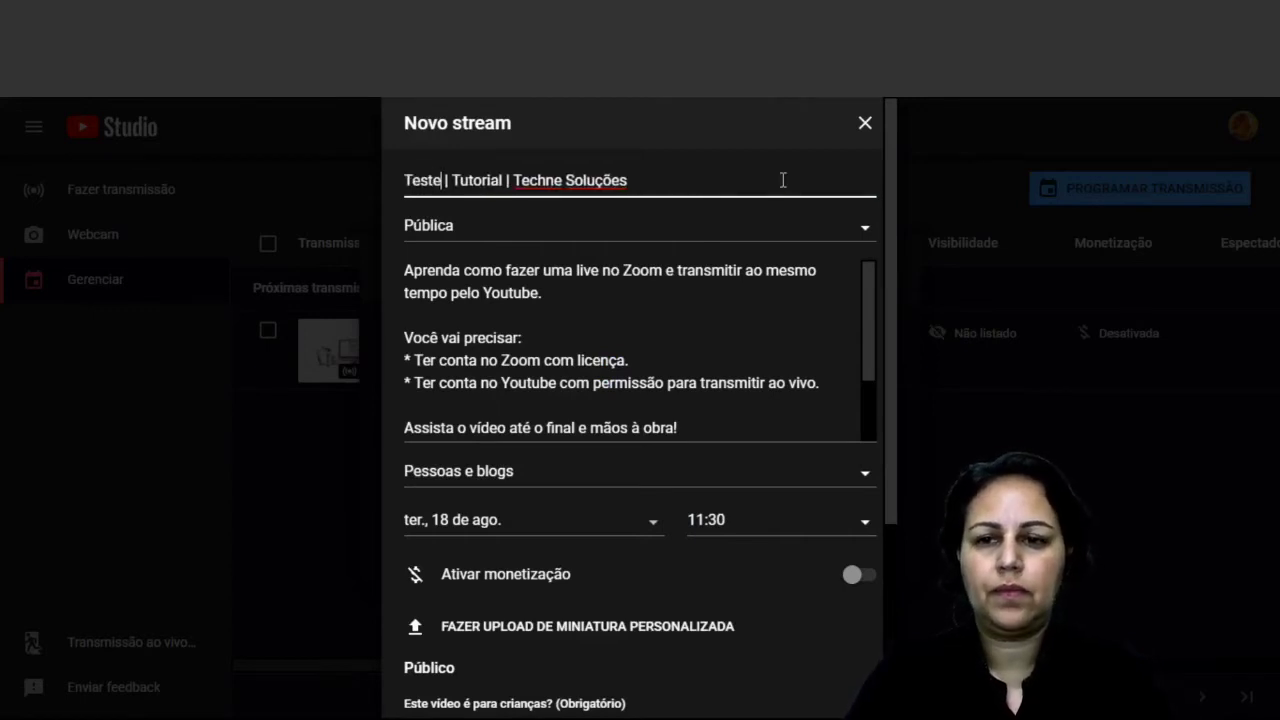
# Set the new stream's visibility to Não listada and its category to Educação
pyautogui.click(603, 240)
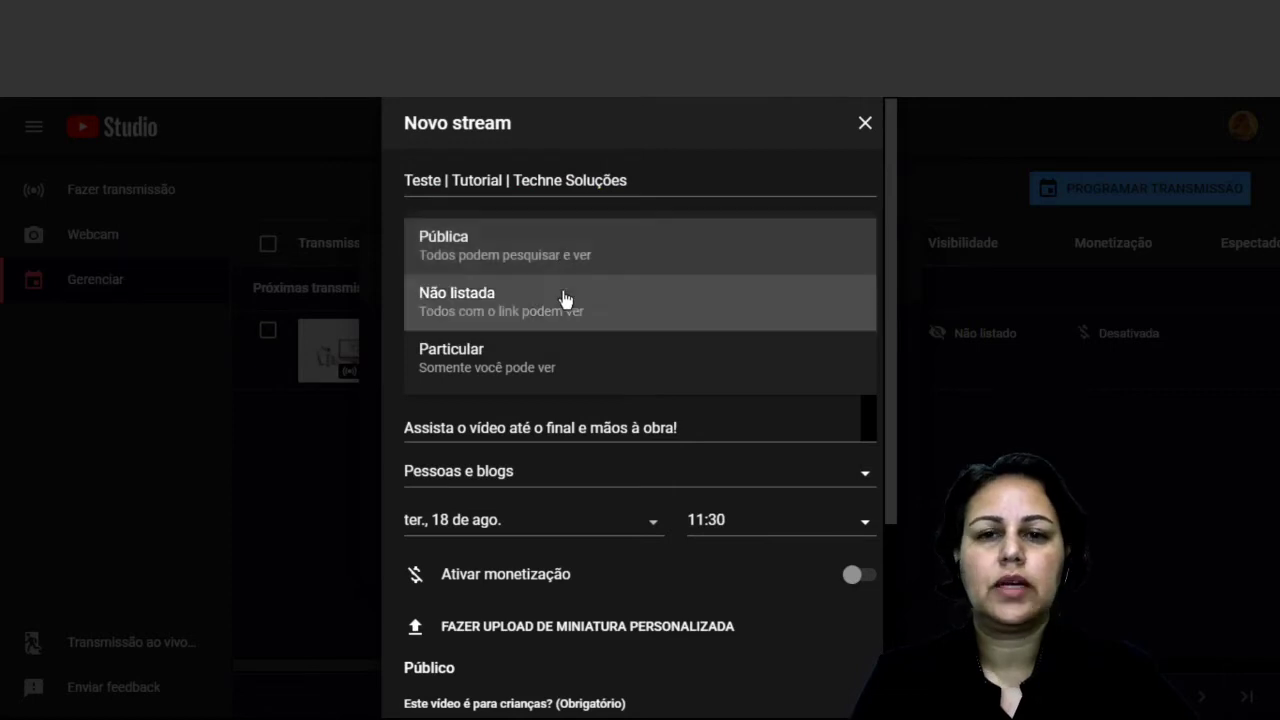
pyautogui.click(512, 306)
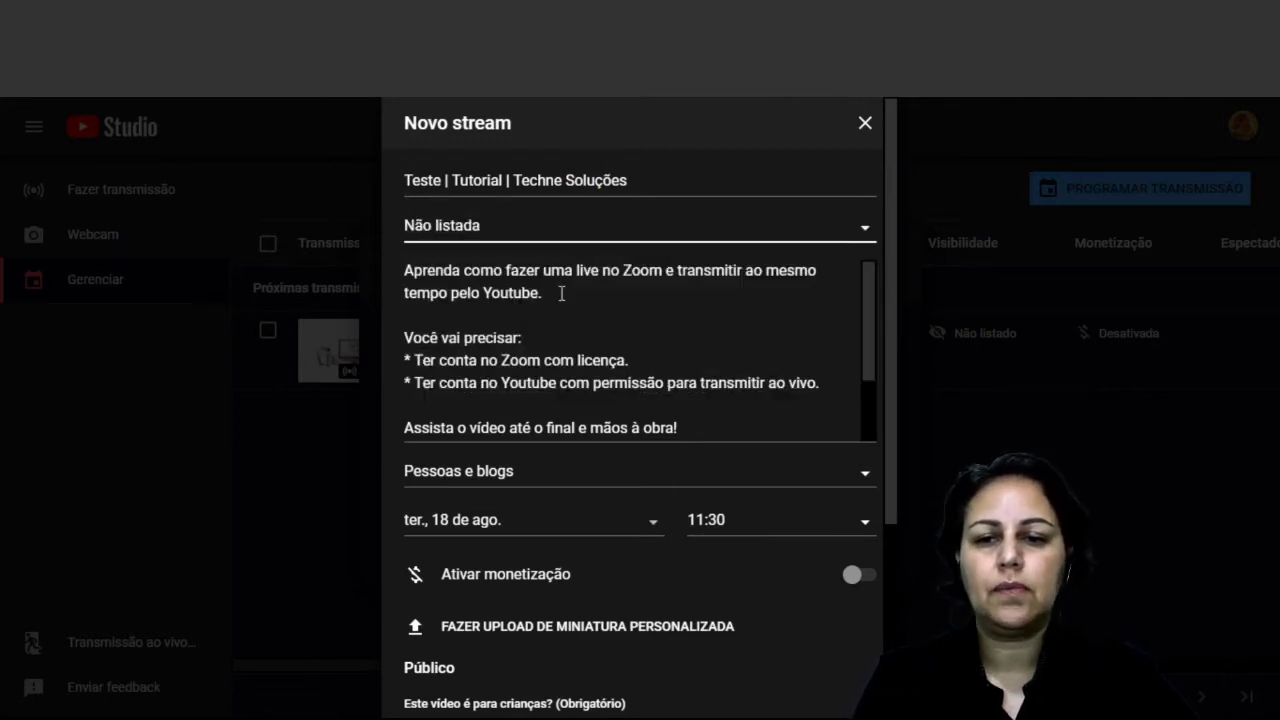
pyautogui.scroll(-5, 490, 305)
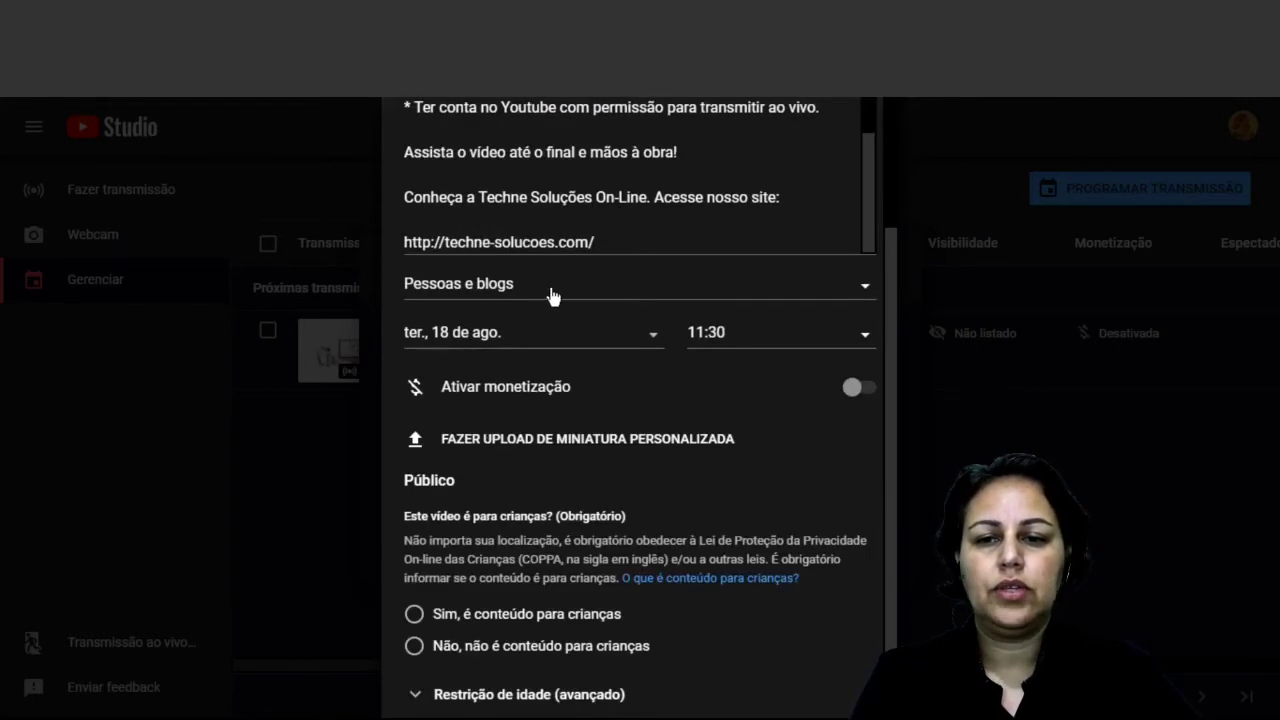
pyautogui.click(551, 290)
pyautogui.scroll(-2, 500, 355)
pyautogui.scroll(-2, 508, 452)
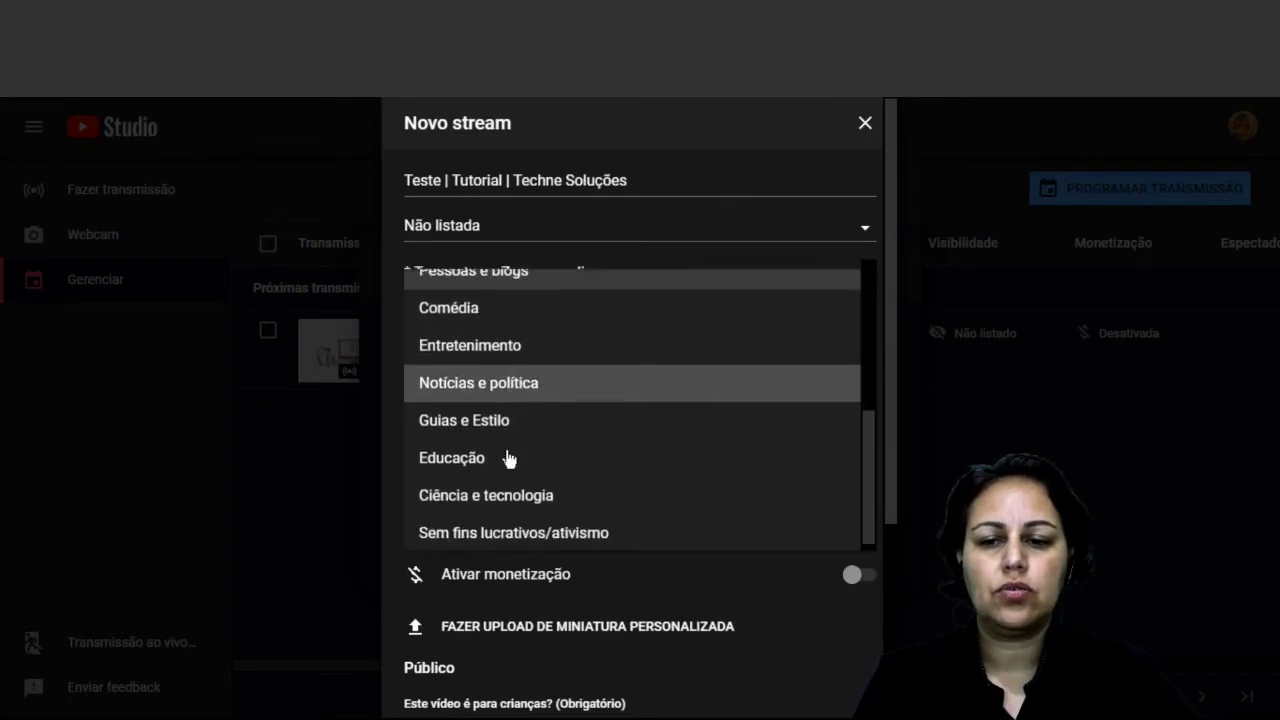
pyautogui.click(492, 454)
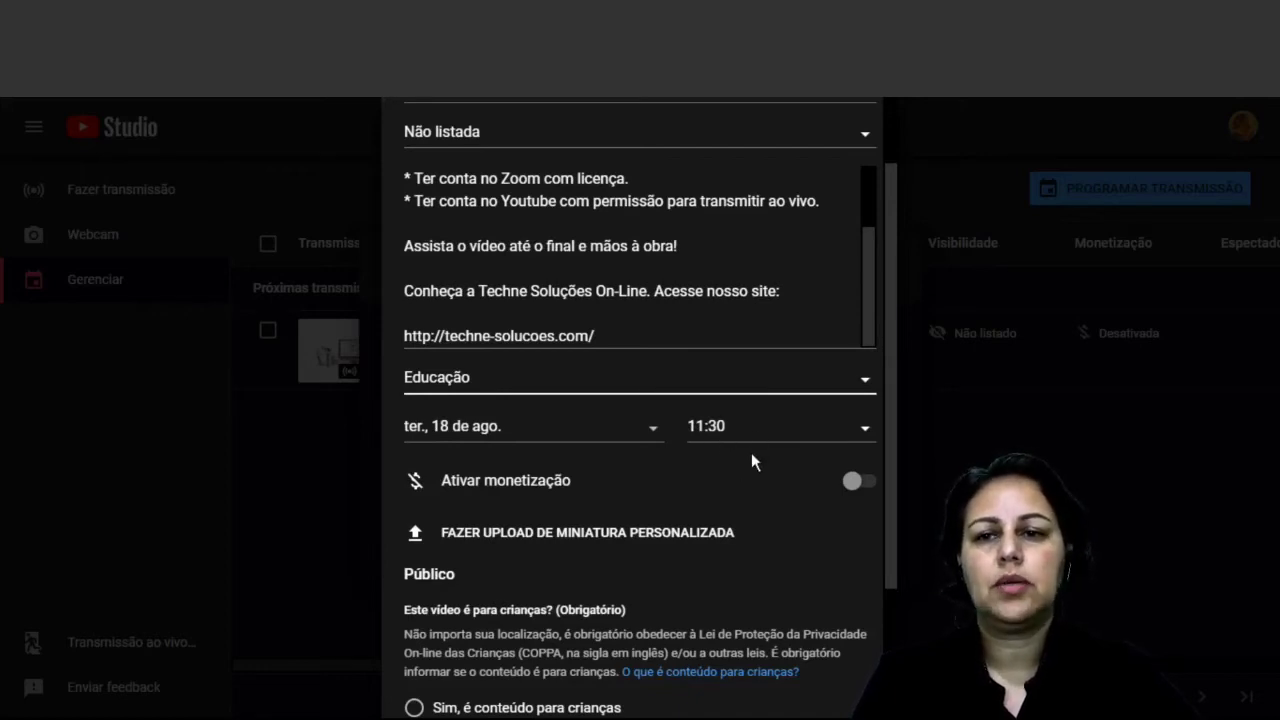
# Mark the stream as not being content for children and create it
pyautogui.scroll(-2, 734, 460)
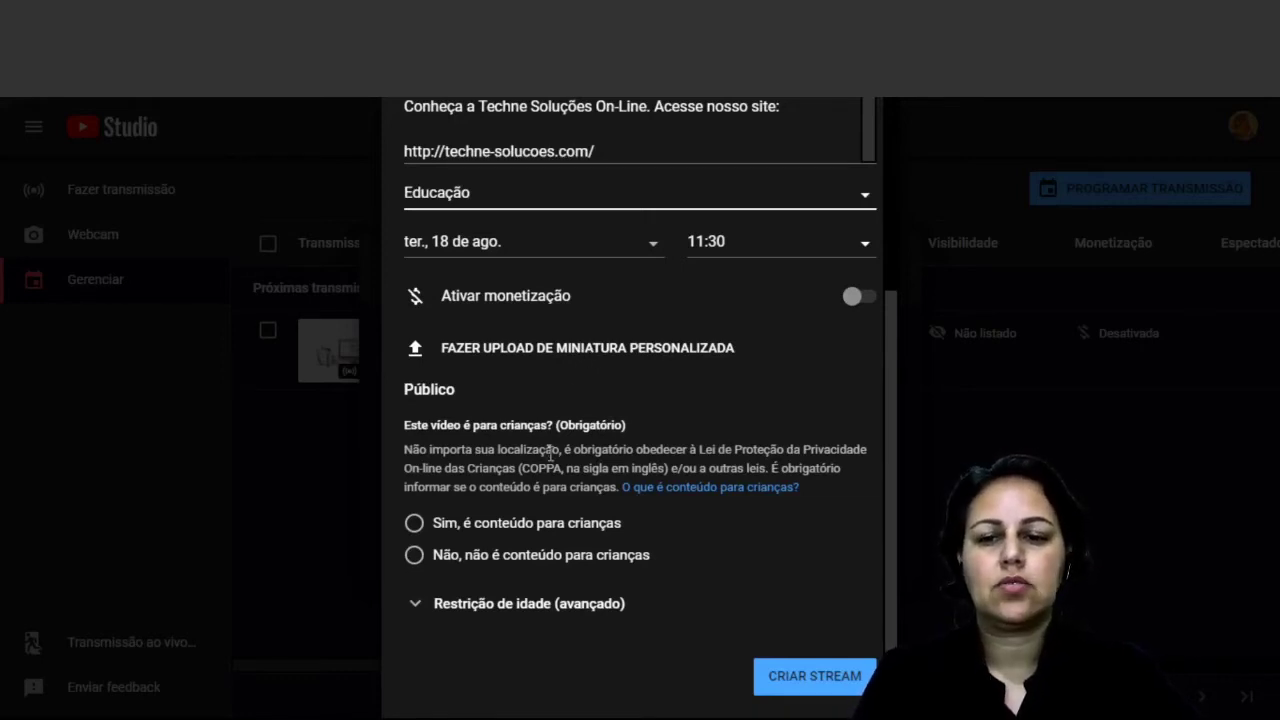
pyautogui.click(414, 556)
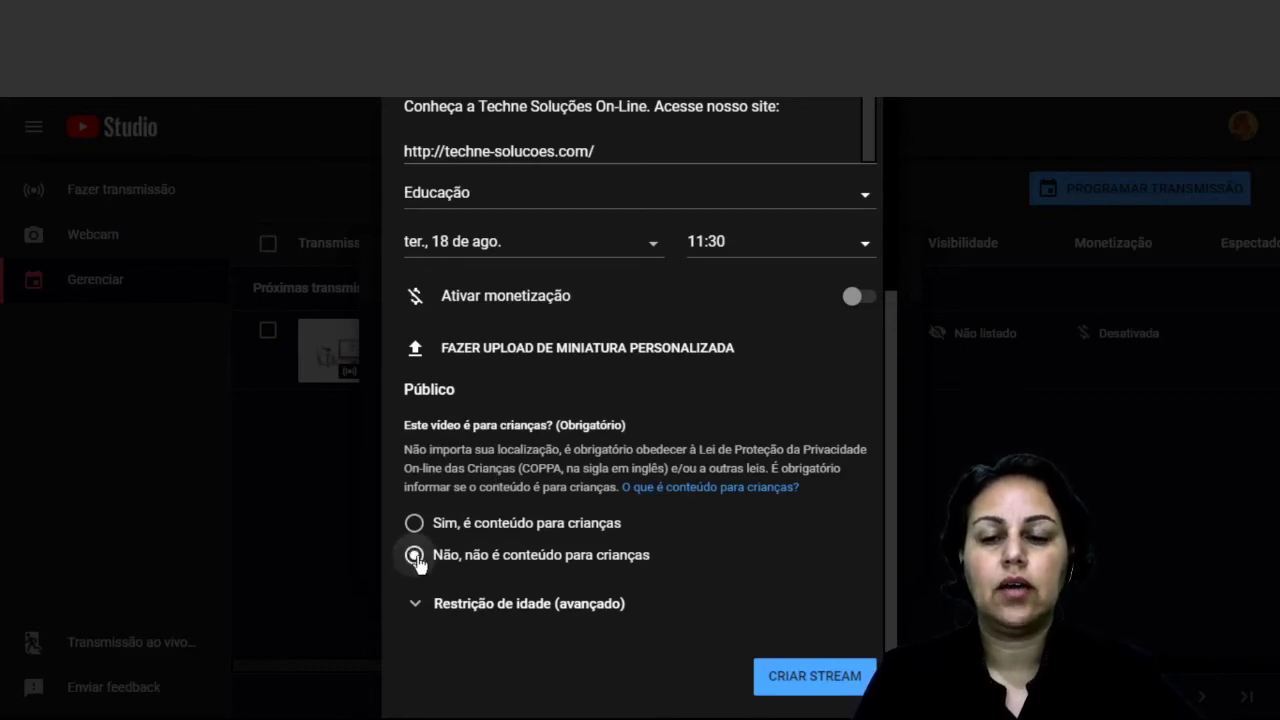
pyautogui.scroll(3, 530, 540)
pyautogui.scroll(-3, 510, 550)
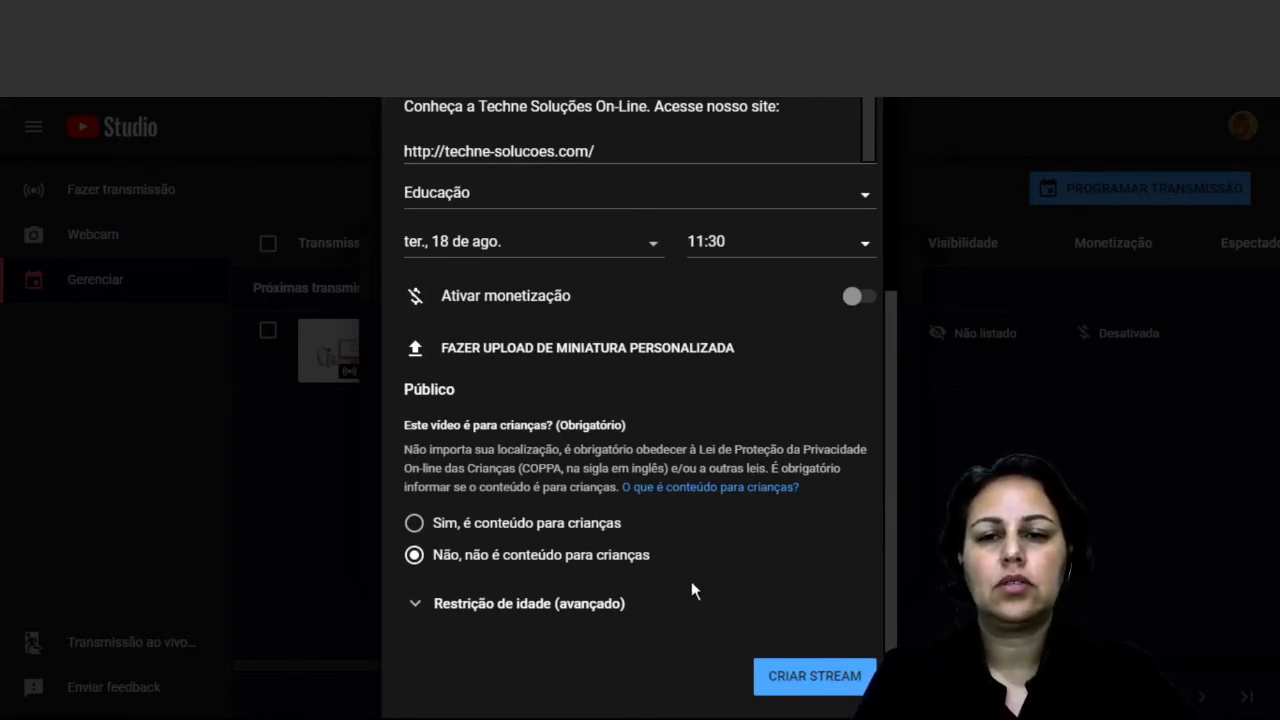
pyautogui.click(780, 676)
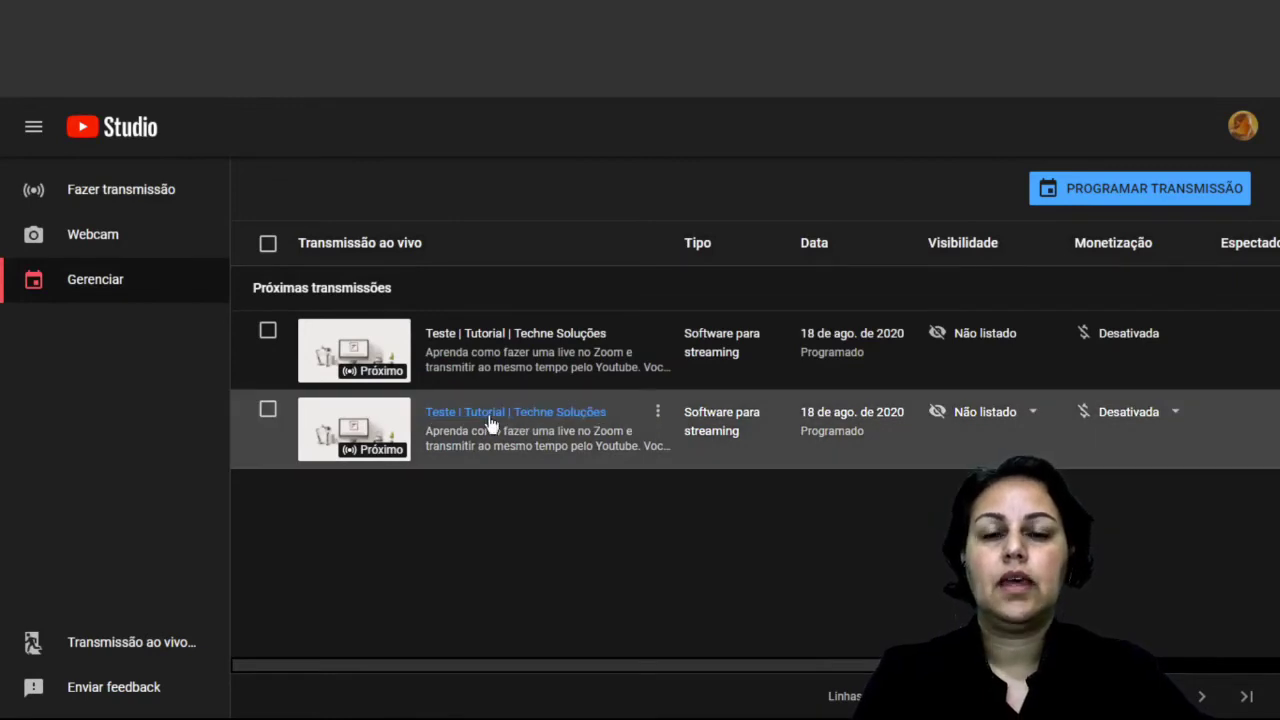
# Open the newly scheduled stream and enable its automatic start and automatic stop
pyautogui.click(553, 414)
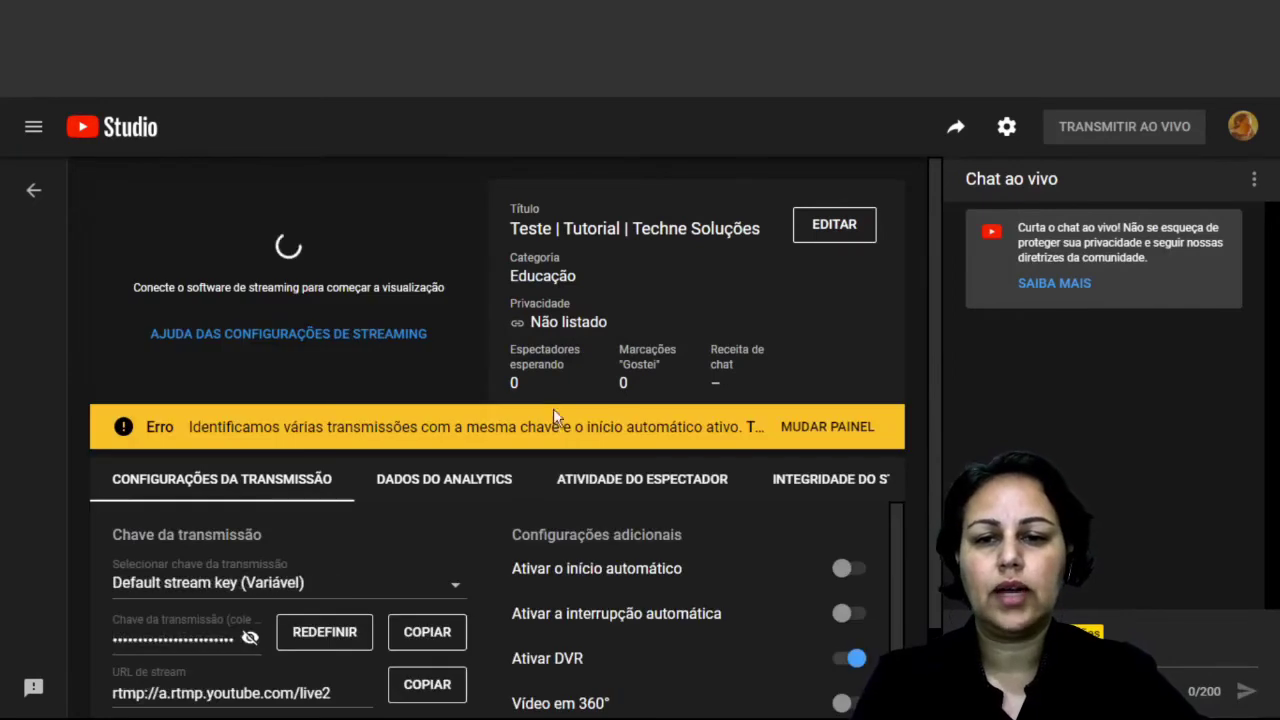
pyautogui.scroll(-1, 657, 323)
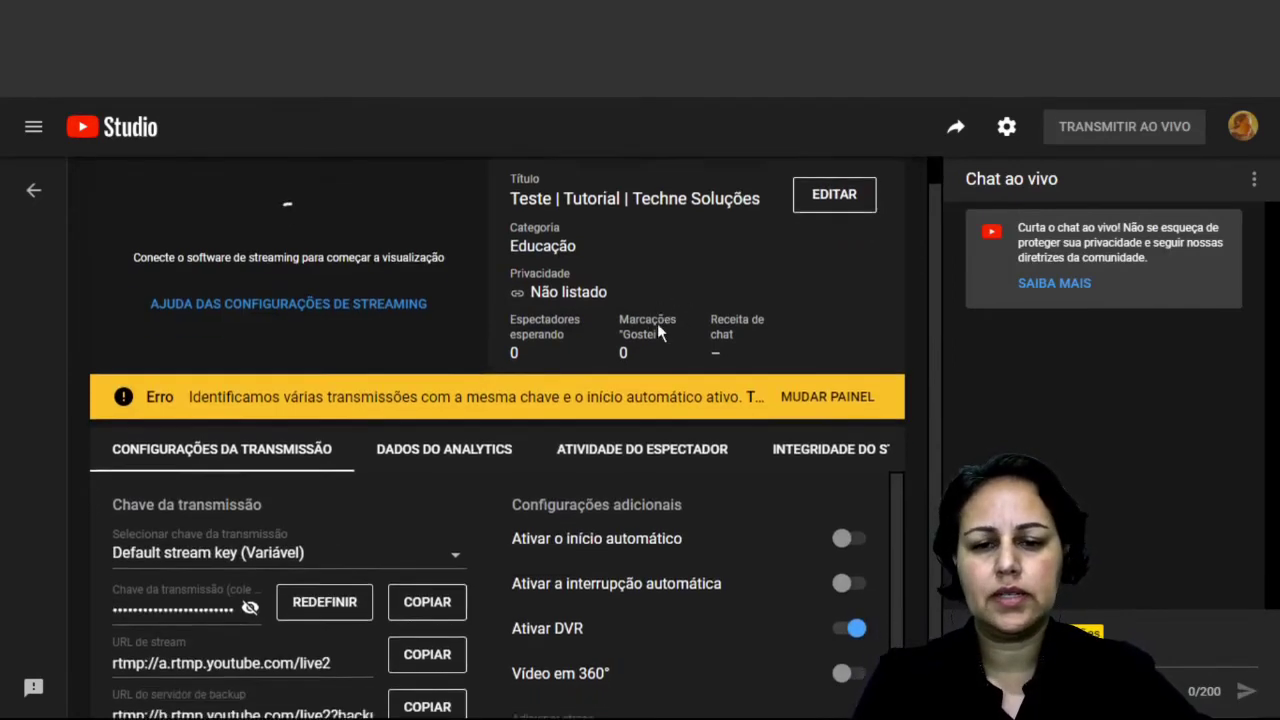
pyautogui.scroll(-2, 657, 323)
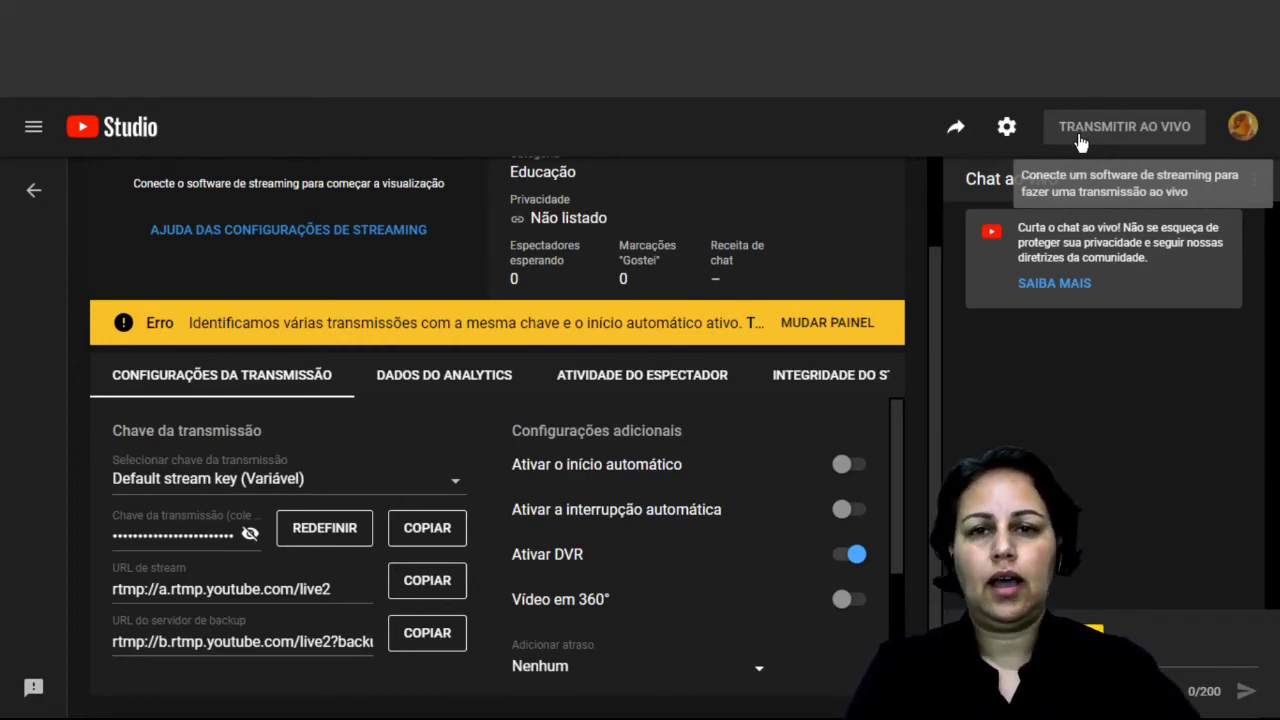
pyautogui.click(840, 467)
pyautogui.click(787, 490)
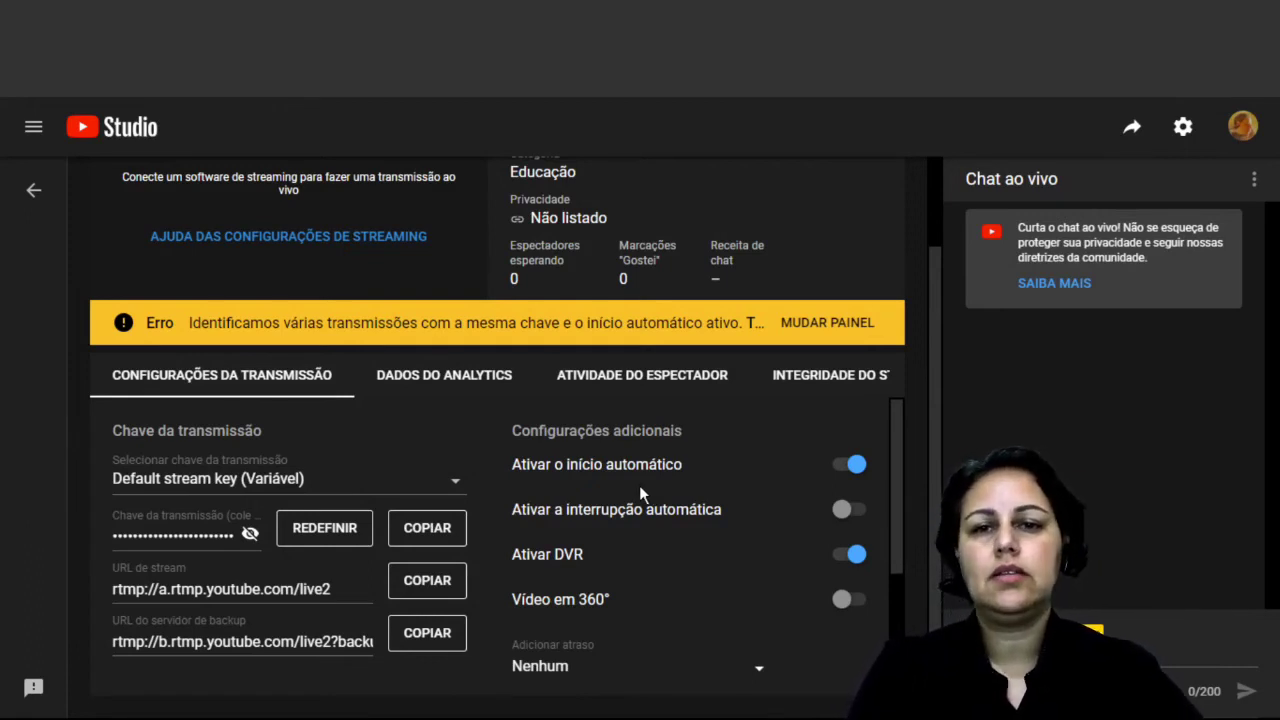
pyautogui.click(840, 509)
pyautogui.click(788, 478)
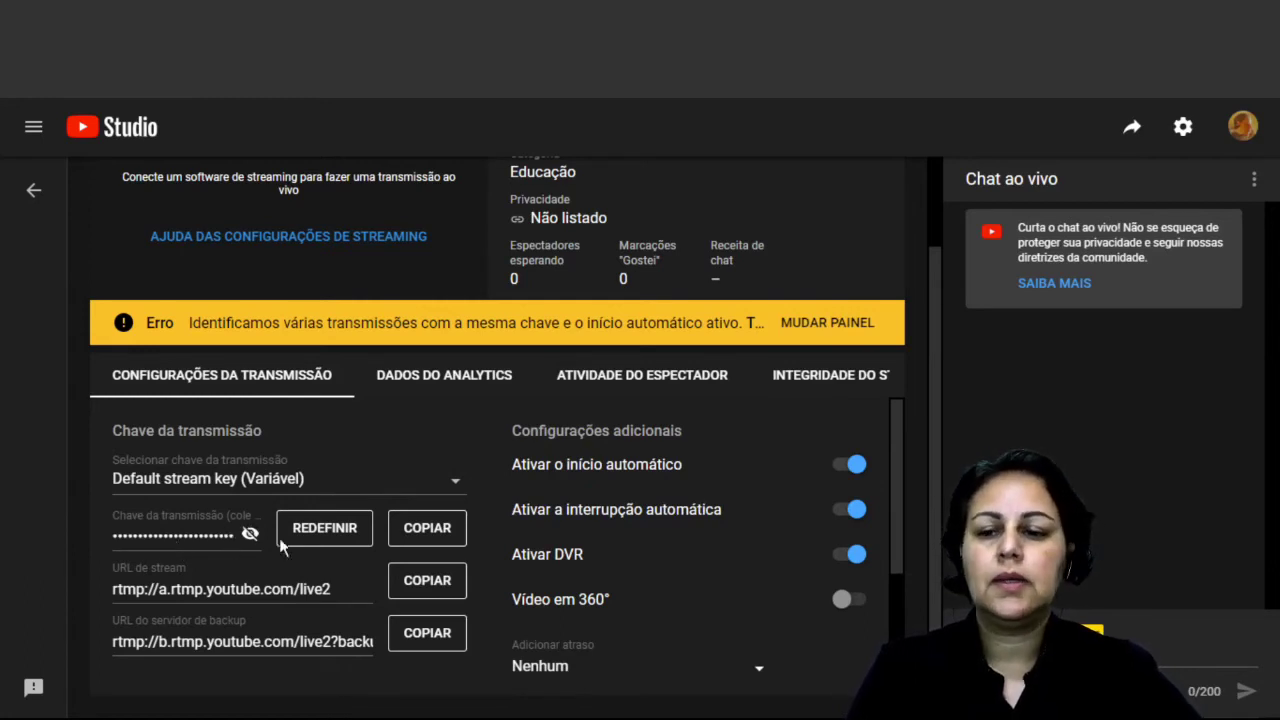
# Copy the YouTube stream key and paste it as the Chave da transmissão in Zoom's live streaming service settings
pyautogui.click(394, 533)
pyautogui.hotkey('alt', 'Tab')
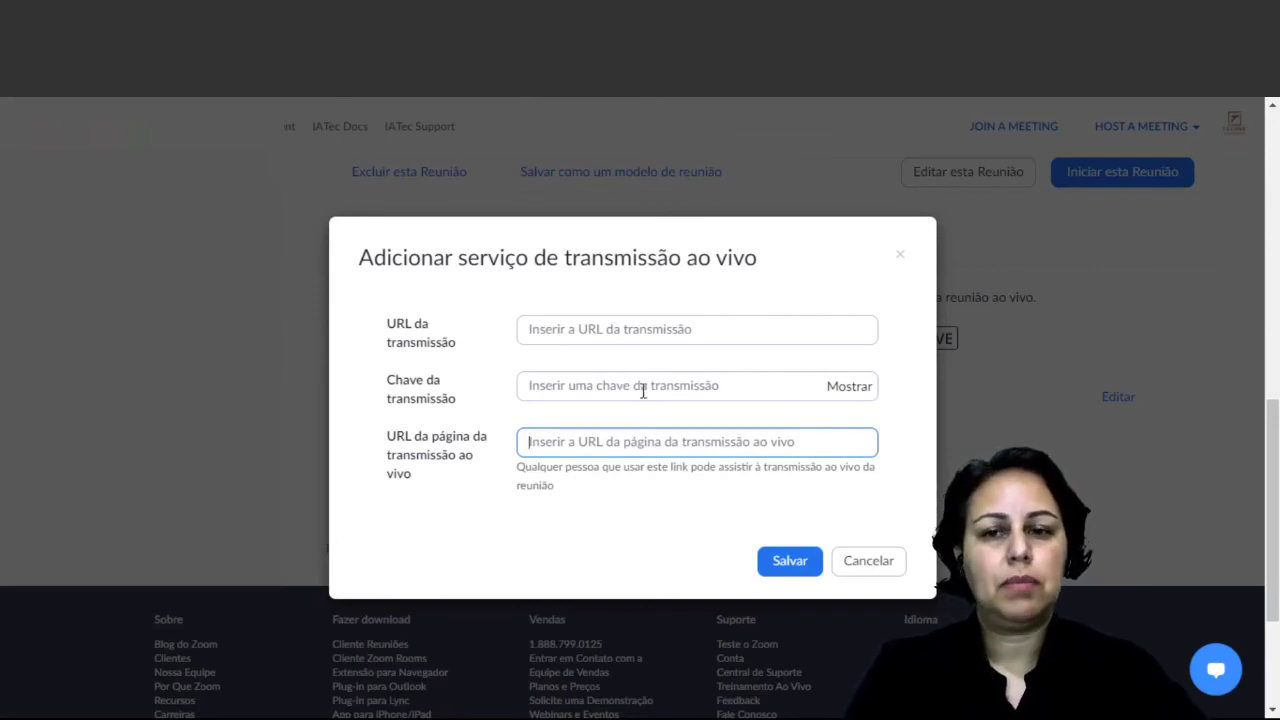
pyautogui.click(628, 392)
pyautogui.hotkey('ctrl', 'v')
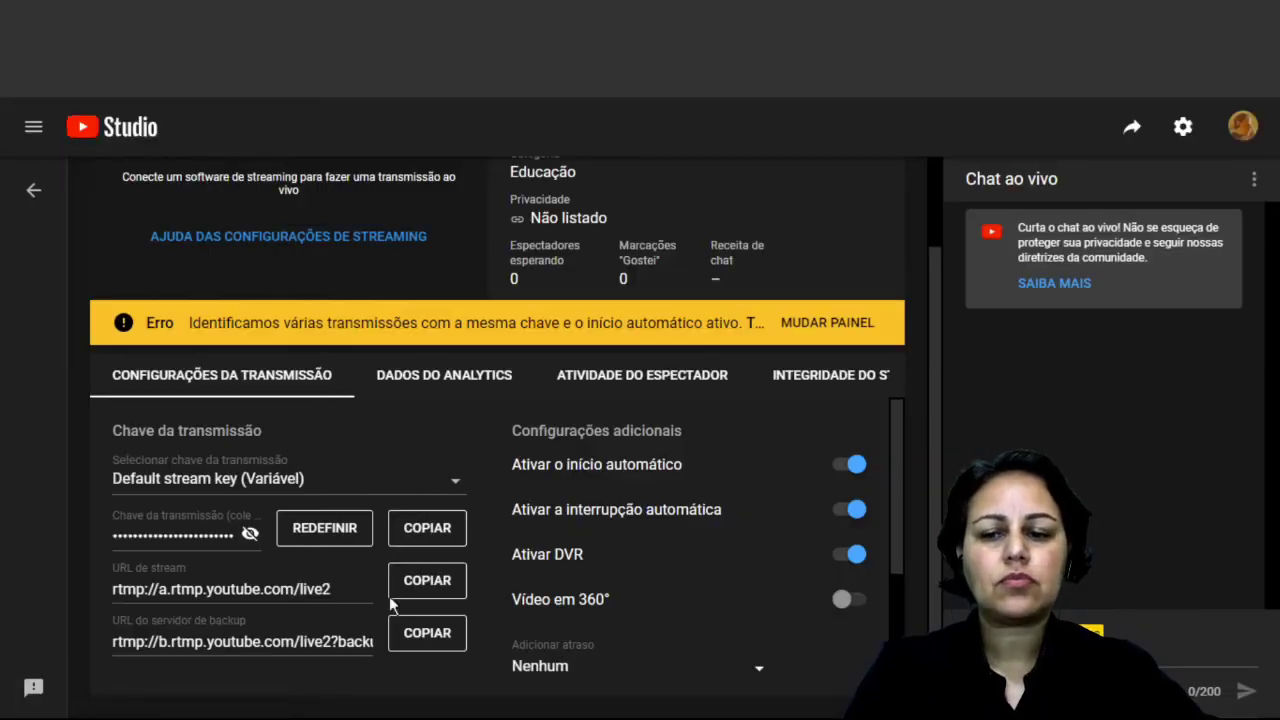
# Copy the stream URL rtmp://a.rtmp.youtube.com/live2 from YouTube Studio into Zoom's URL da transmissão
pyautogui.click(427, 580)
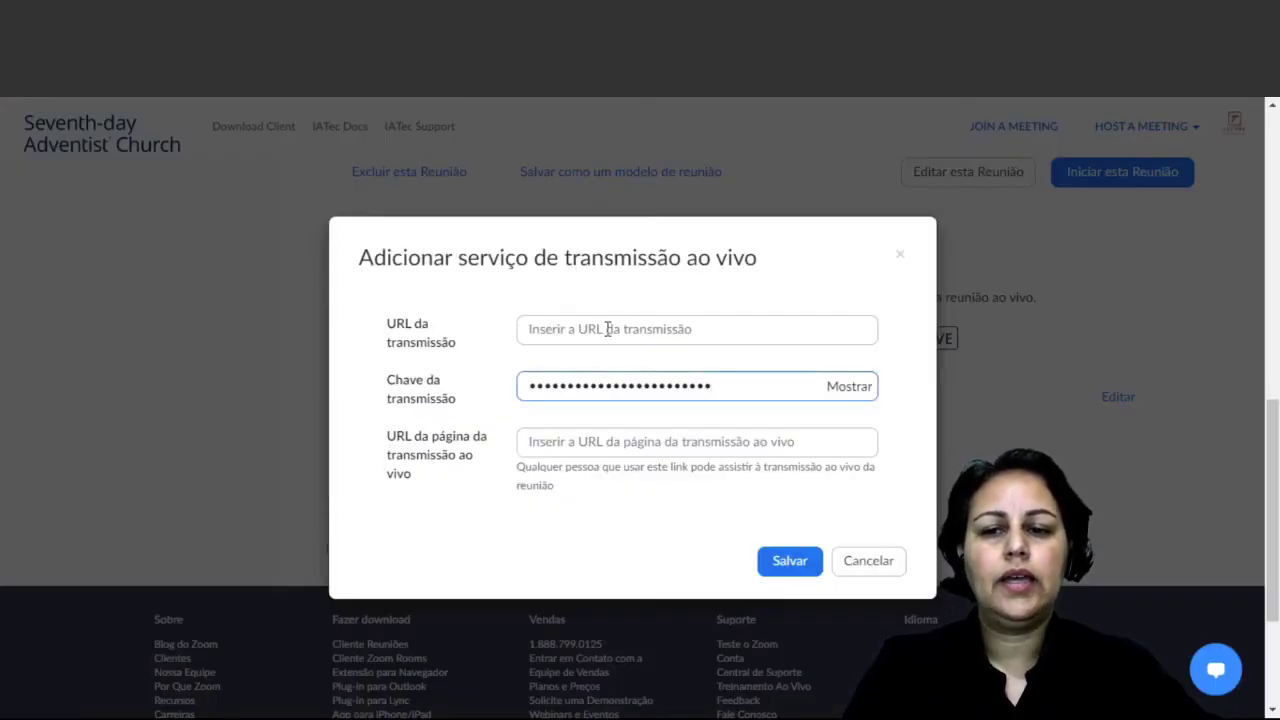
pyautogui.click(607, 329)
pyautogui.write('rtmp://a.rtmp.youtube.com/live2')
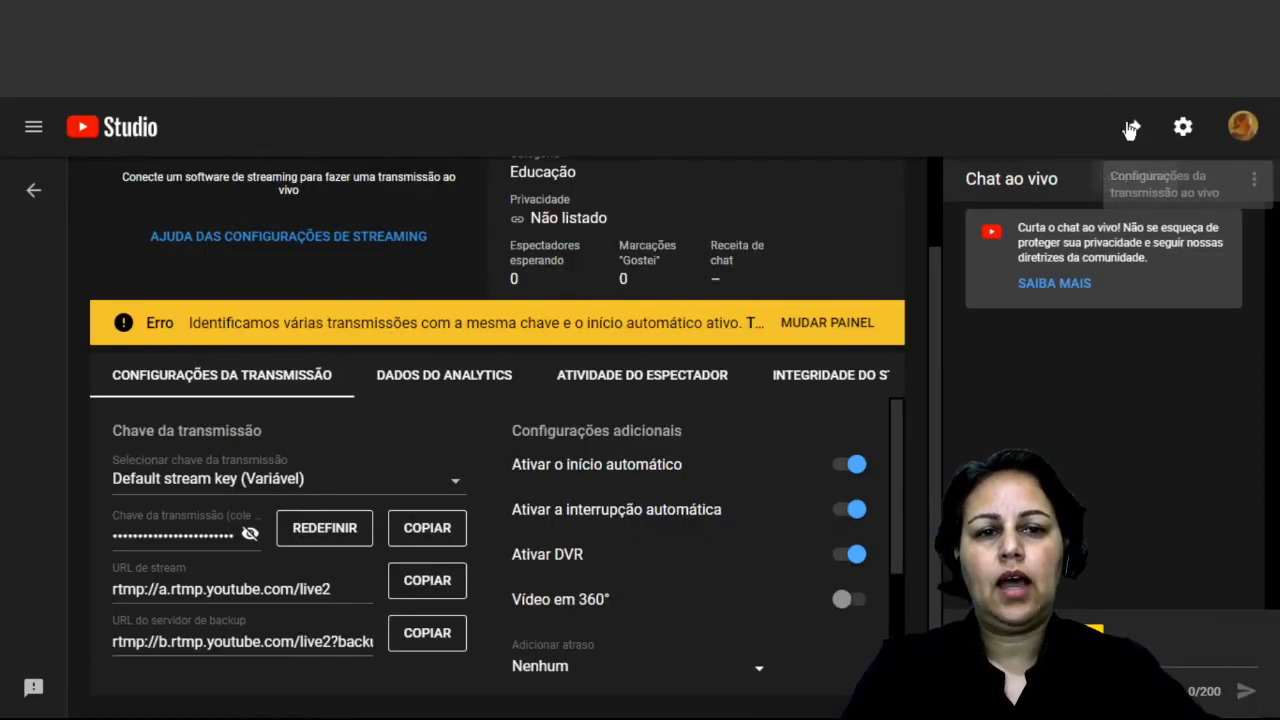
pyautogui.click(1131, 127)
pyautogui.hotkey('ctrl', 'c')
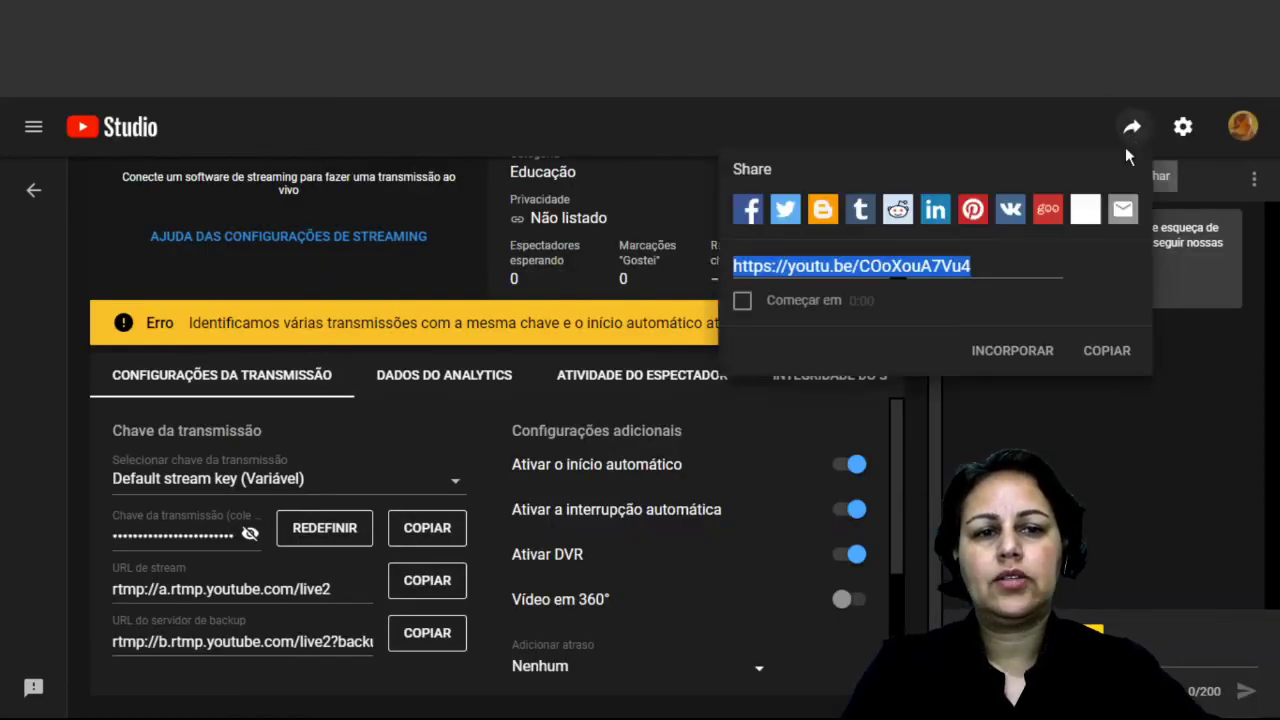
pyautogui.click(1105, 350)
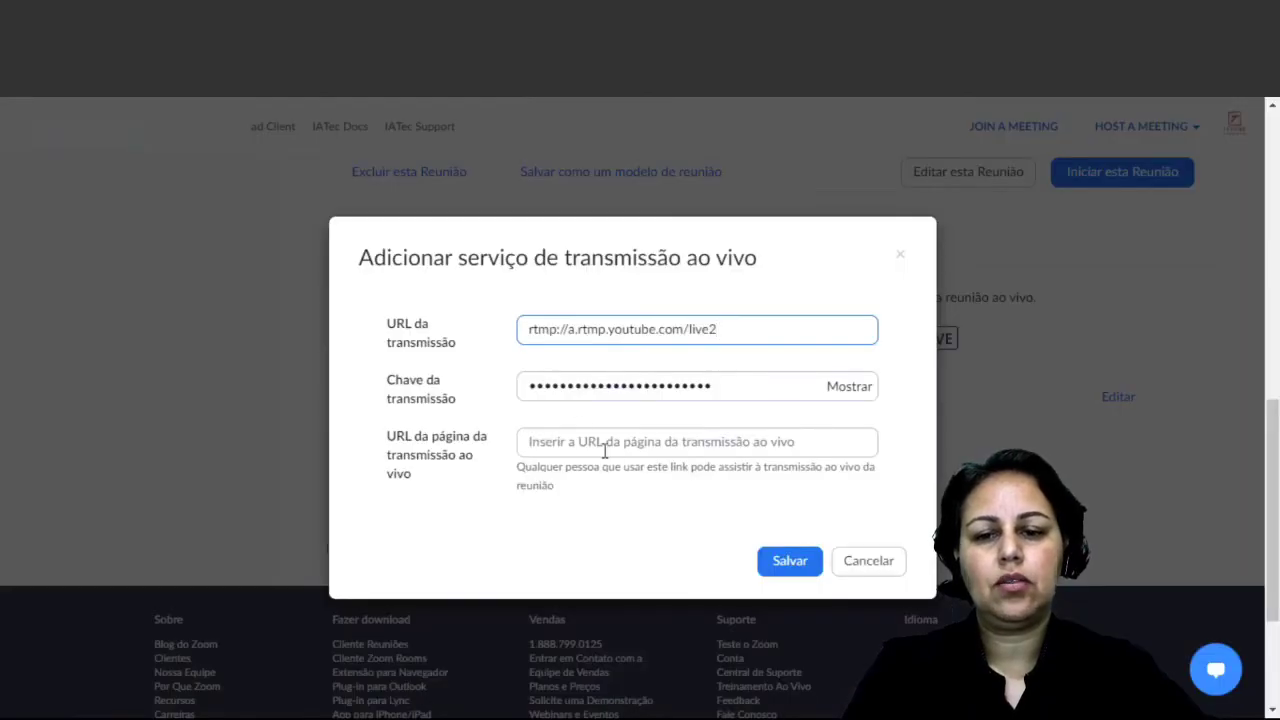
pyautogui.click(606, 443)
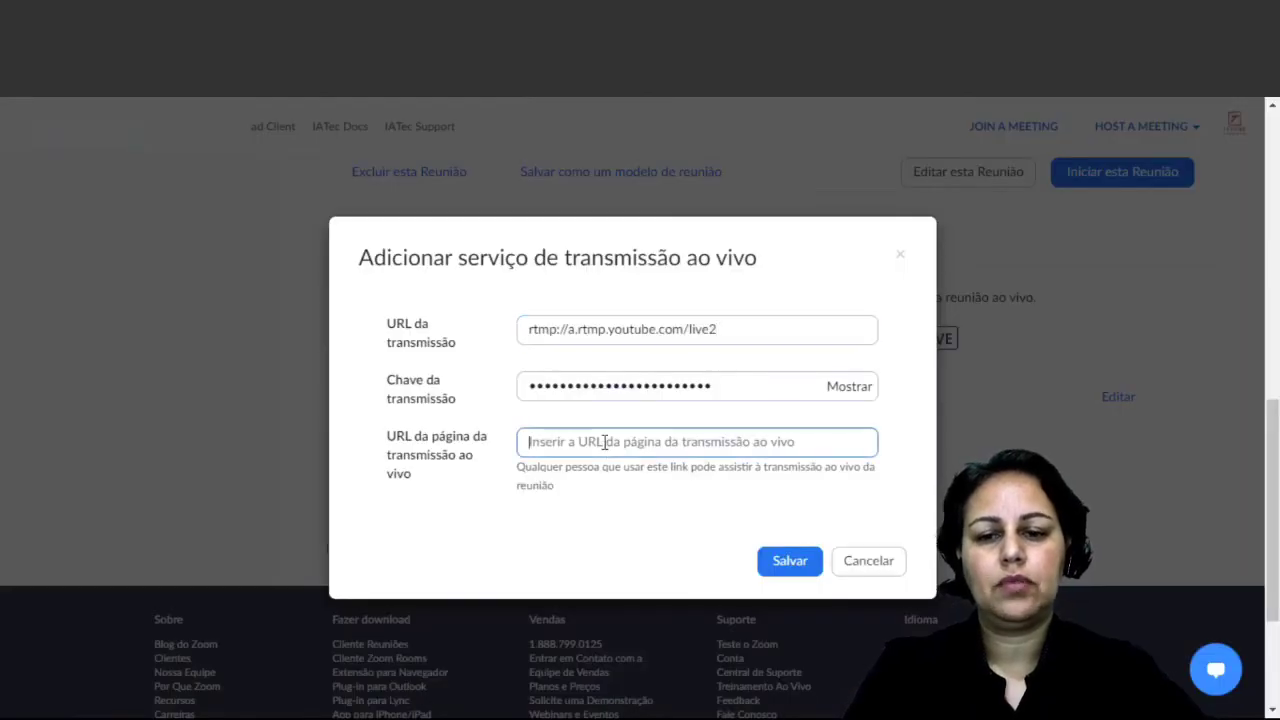
pyautogui.hotkey('ctrl', 'v')
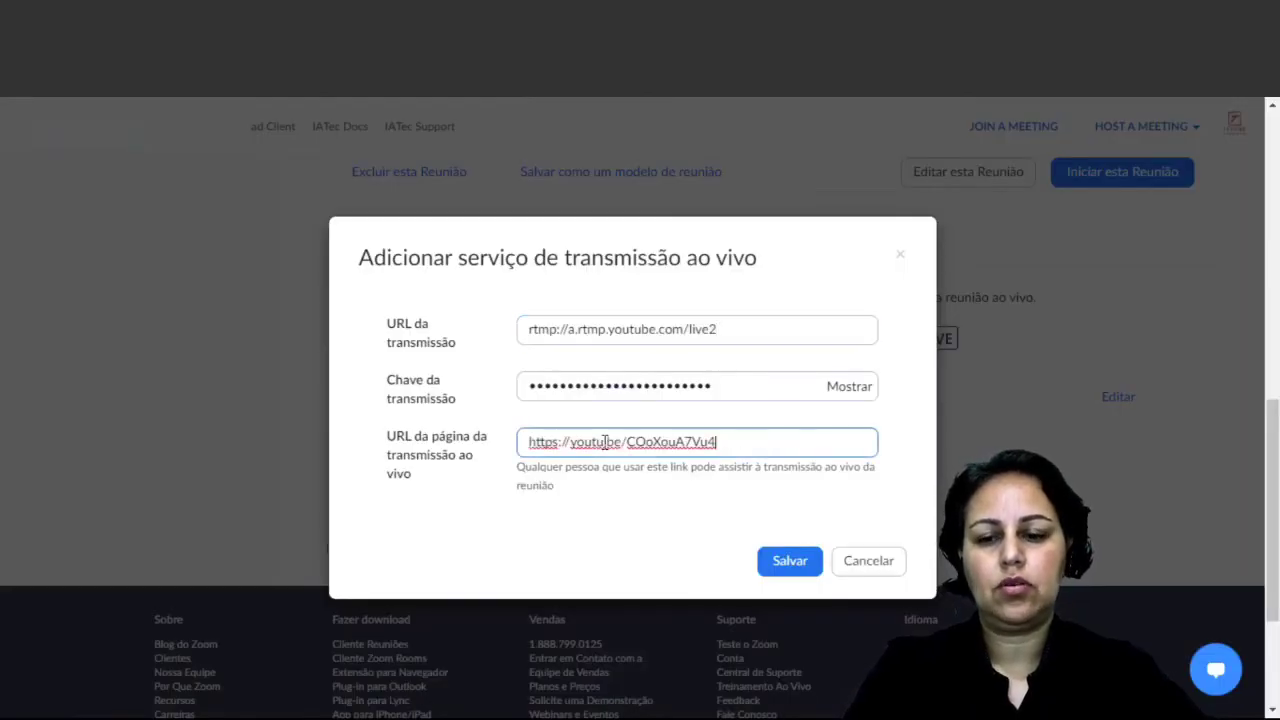
pyautogui.click(783, 563)
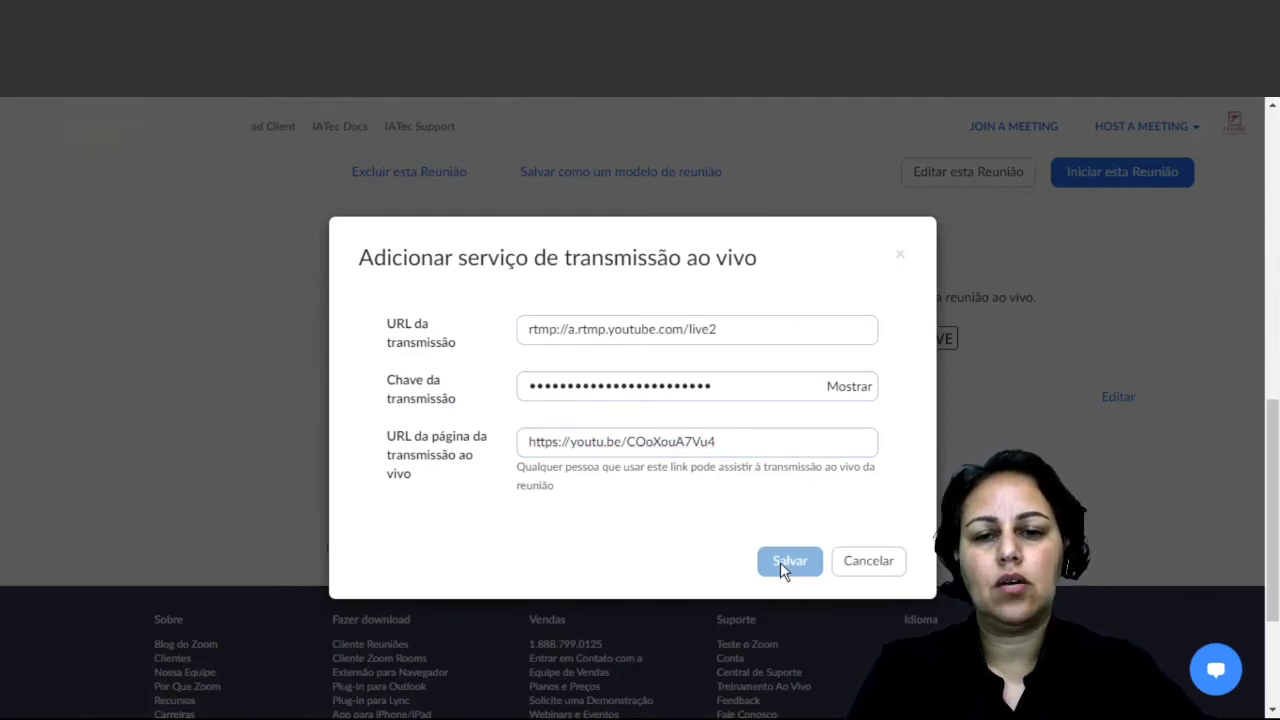
pyautogui.scroll(-1, 672, 349)
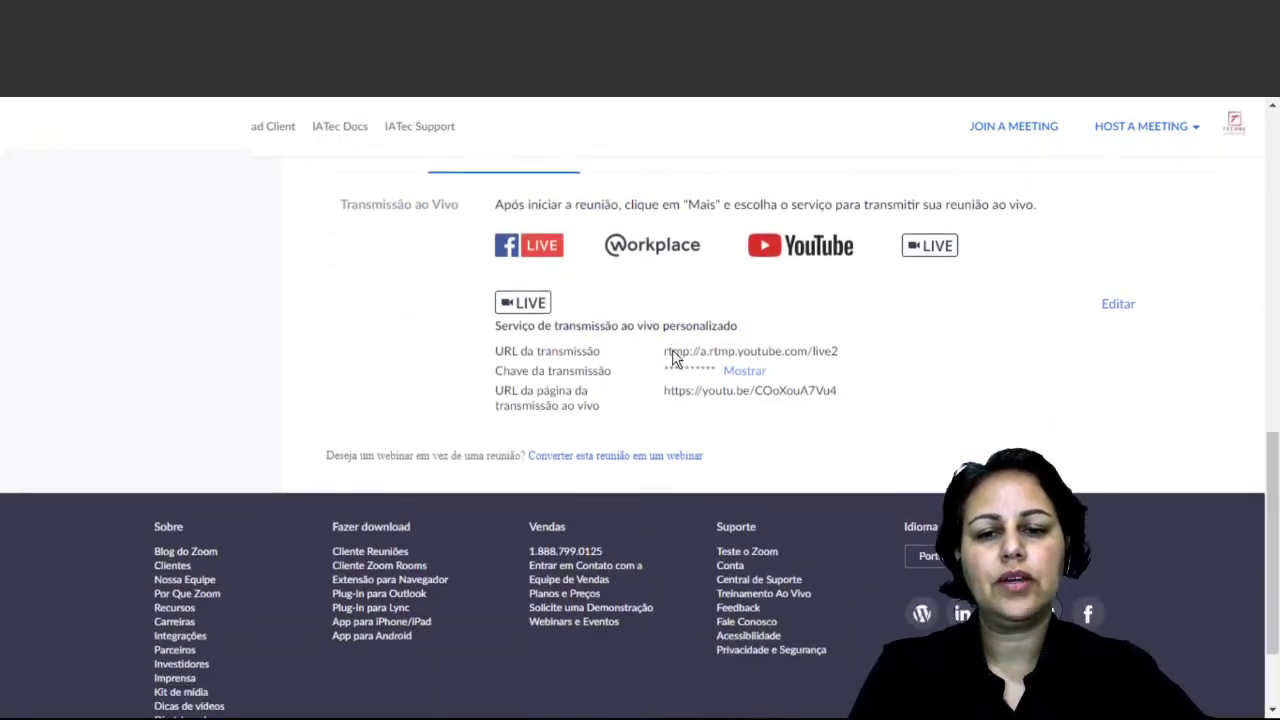
pyautogui.scroll(1, 672, 349)
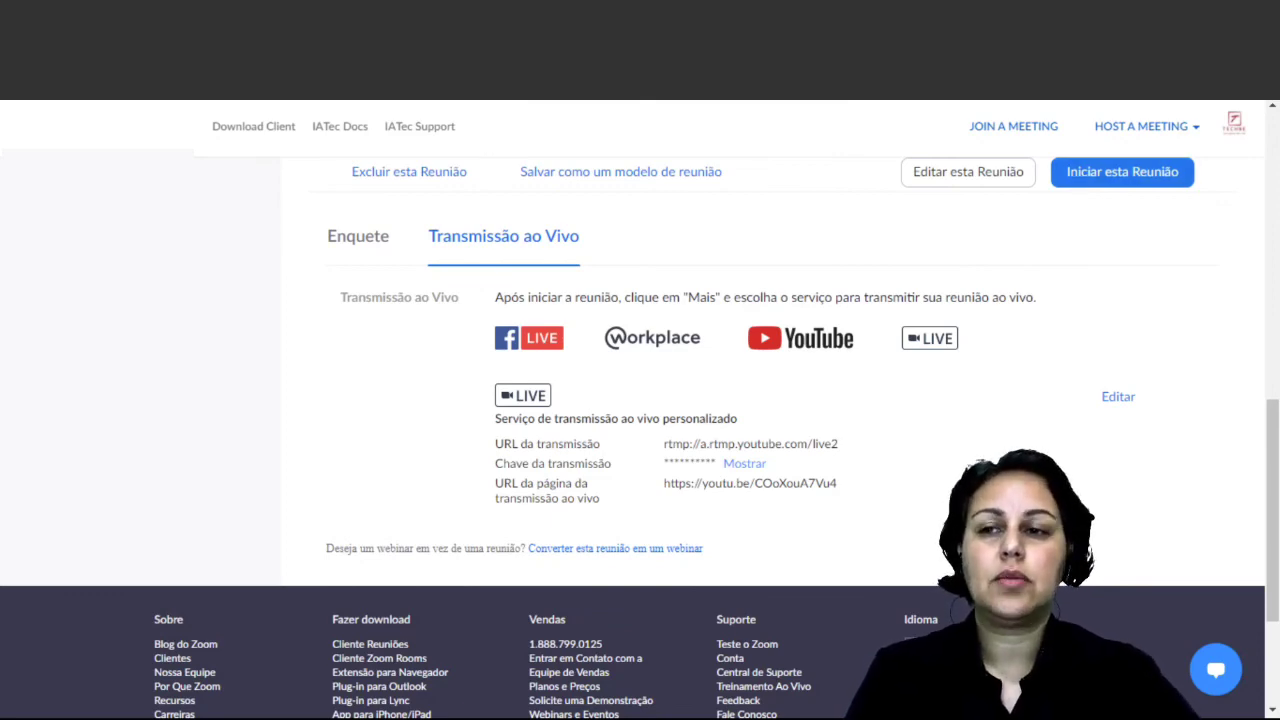
# Switch back to YouTube Studio and open the scheduled broadcast's sharing options
pyautogui.hotkey('ctrl', 'Tab')
pyautogui.click(1115, 133)
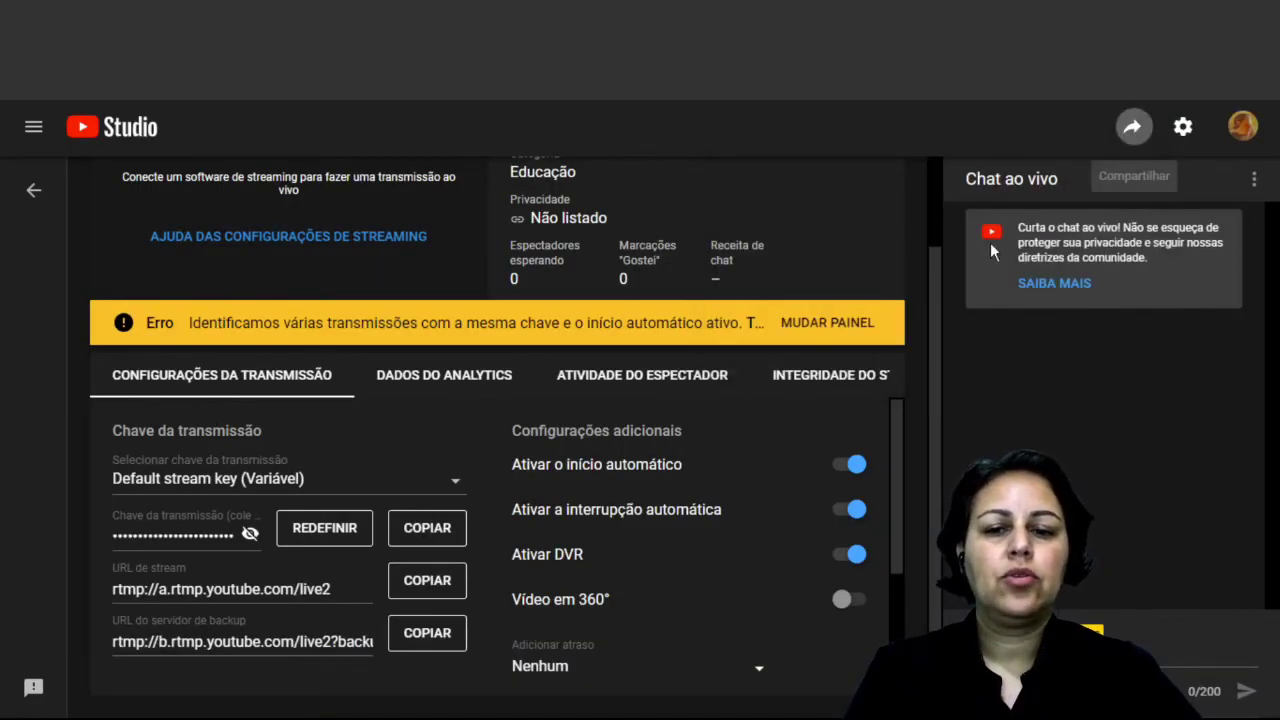